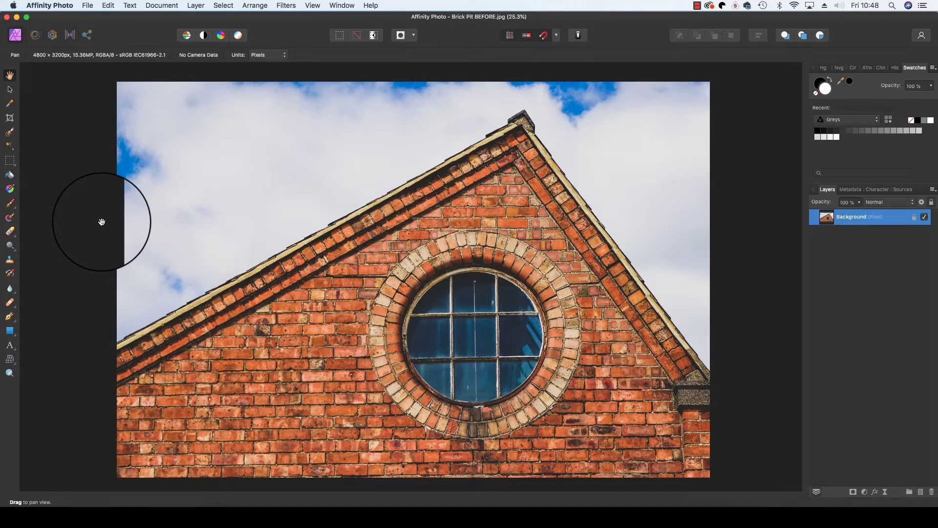
- Duplicate the Background, slot a new empty pixel layer under the copy, and delete the original Background
key(super+j)
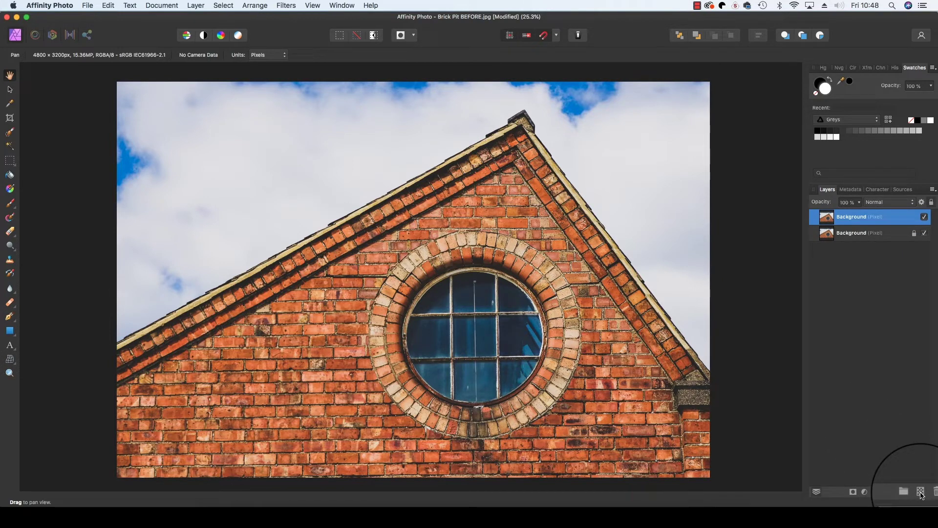
click(921, 491)
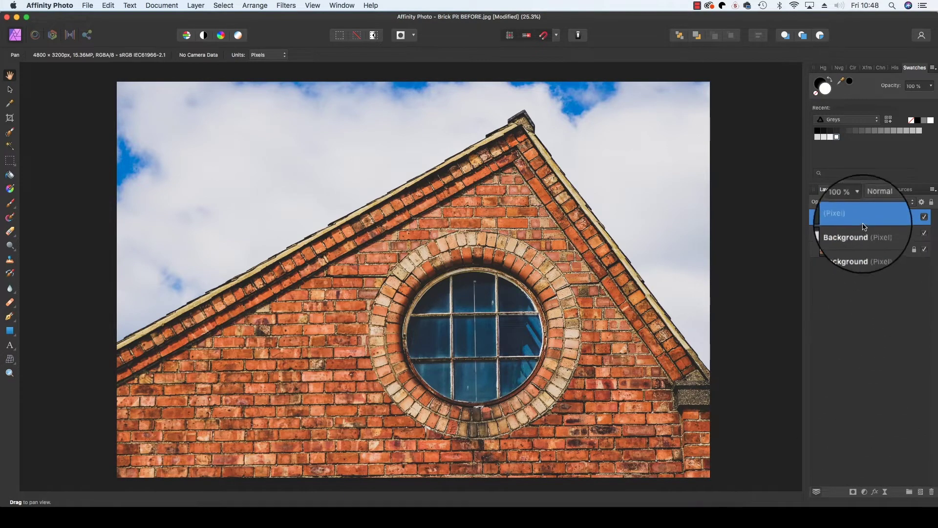
drag(856, 216, 853, 240)
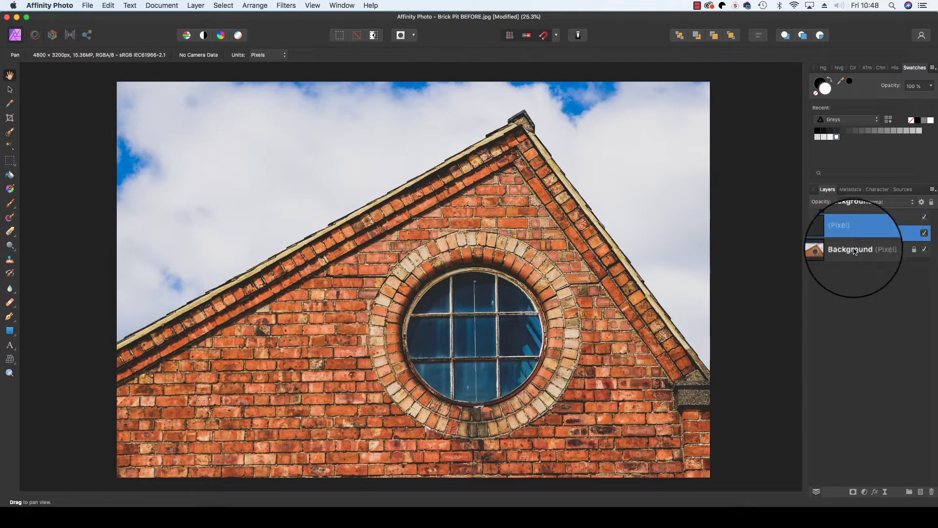
click(854, 252)
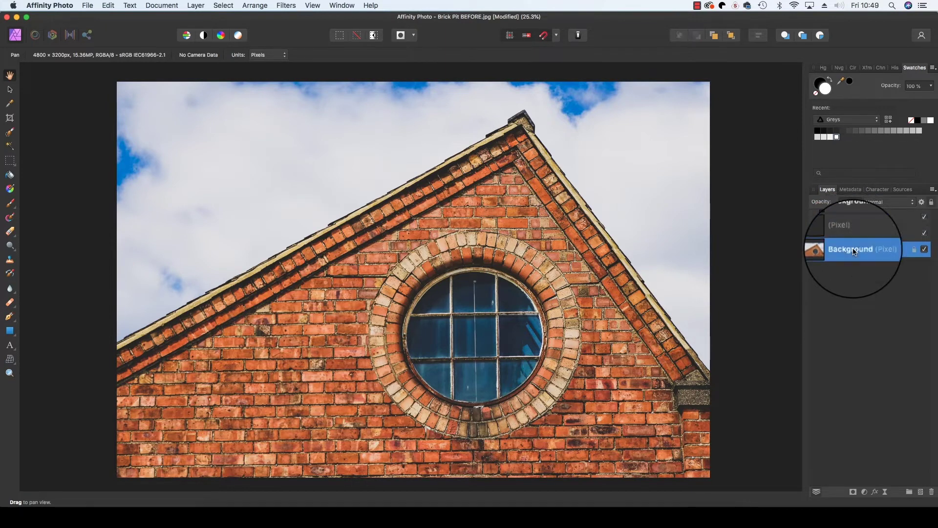
key(Delete)
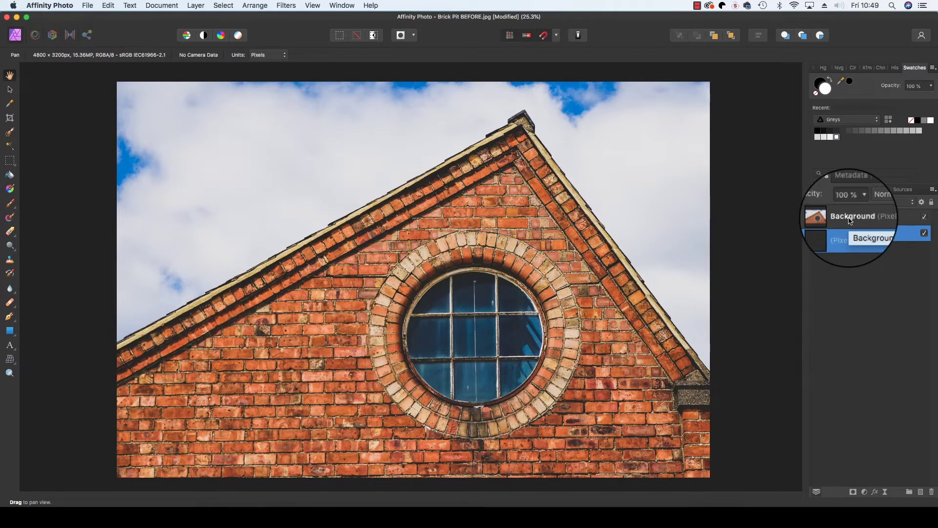
- Add a Black & White adjustment to the Background copy layer
click(851, 217)
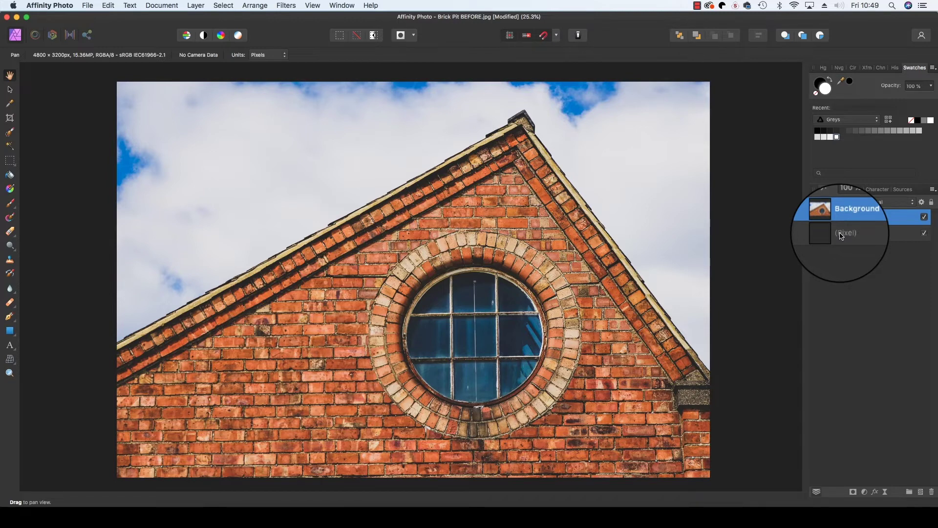
click(865, 492)
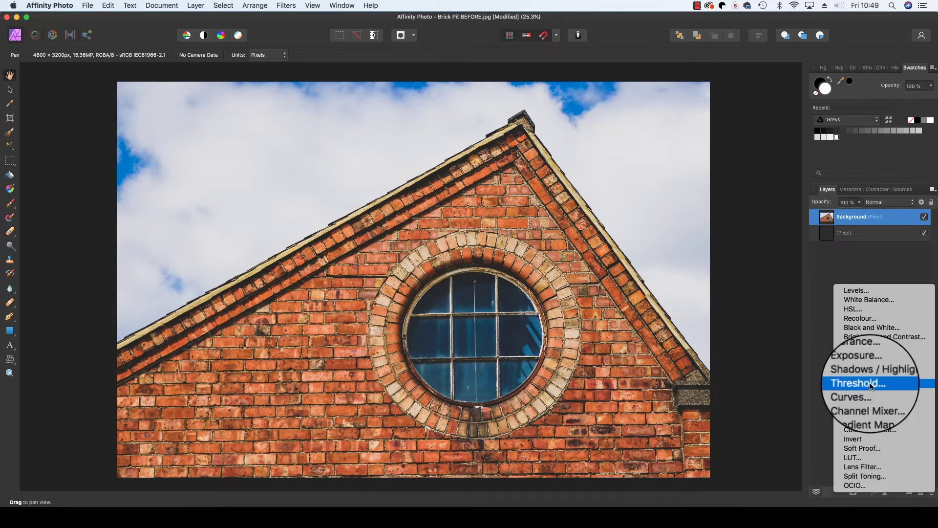
click(868, 332)
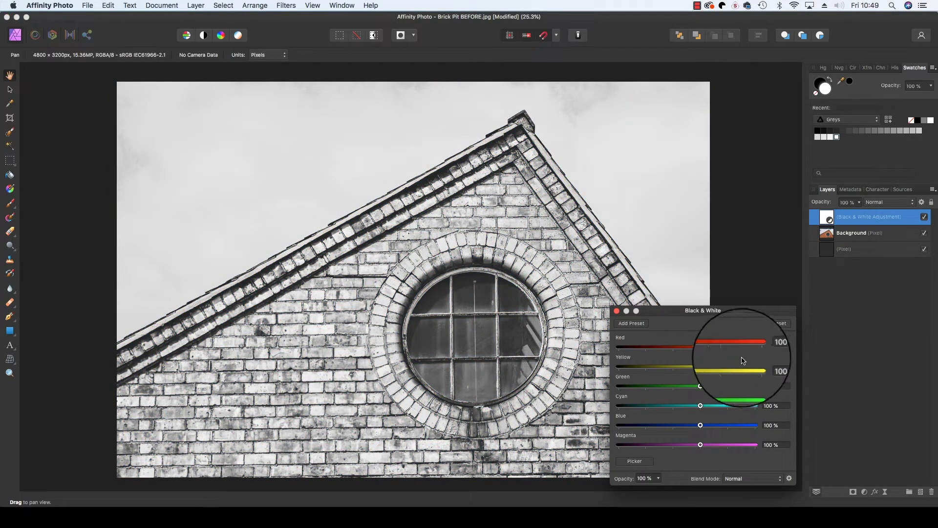
- Set the Black & White sliders to Blue -100%, Cyan 35%, Red 0% and Yellow 137%
drag(700, 424, 648, 423)
mouse_move(700, 406)
mouse_down()
mouse_move(680, 406)
mouse_move(696, 401)
mouse_up()
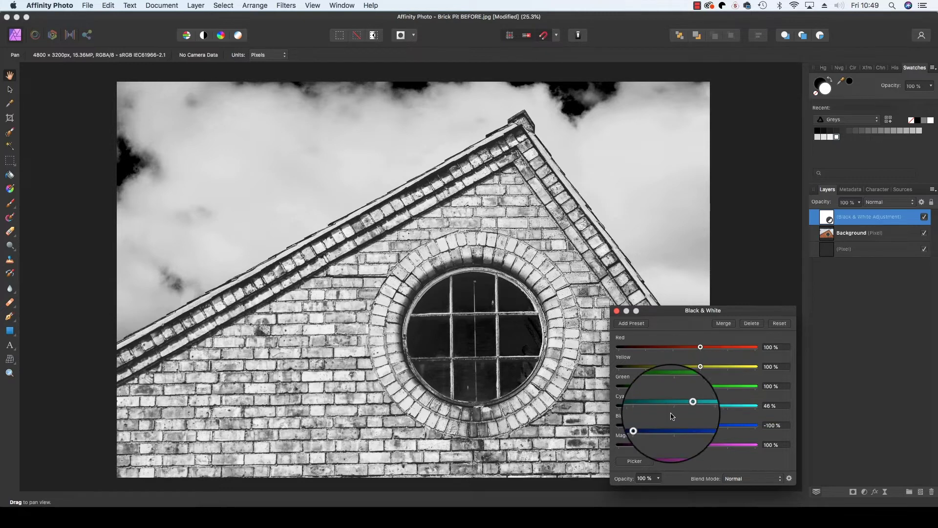
drag(682, 405, 678, 405)
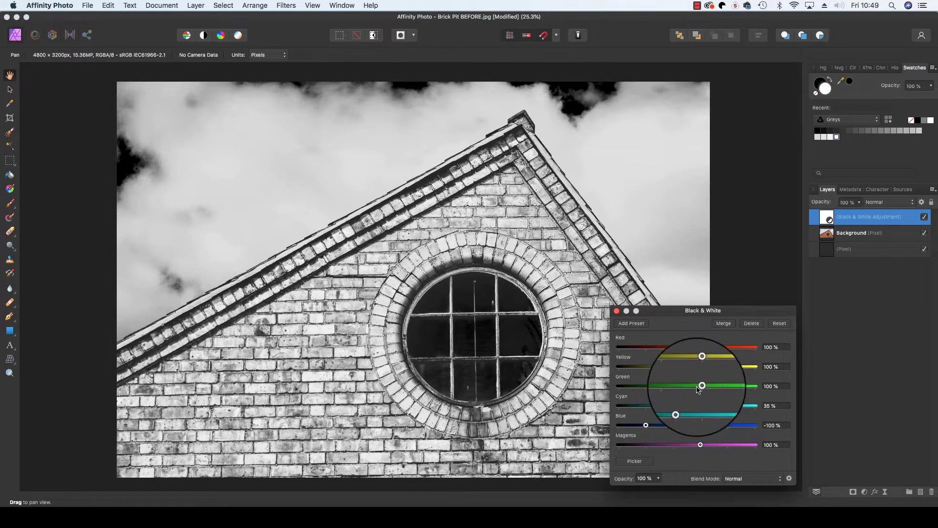
drag(700, 347, 710, 367)
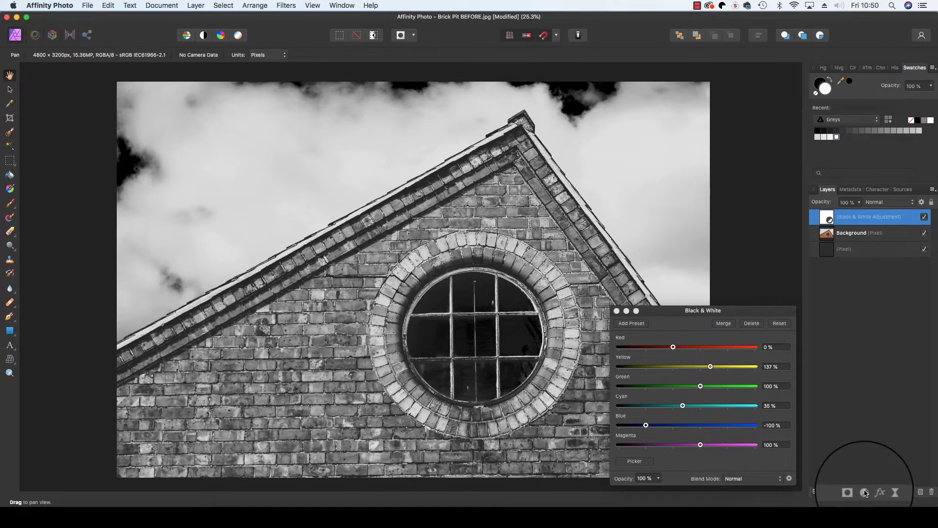
click(865, 492)
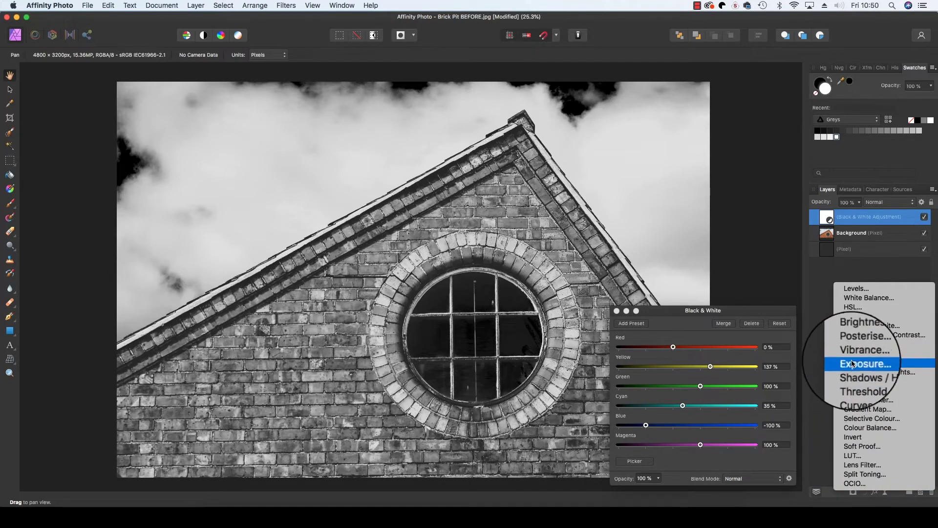
- Add a Brightness / Contrast adjustment with Brightness 12% and Contrast 16%
click(855, 342)
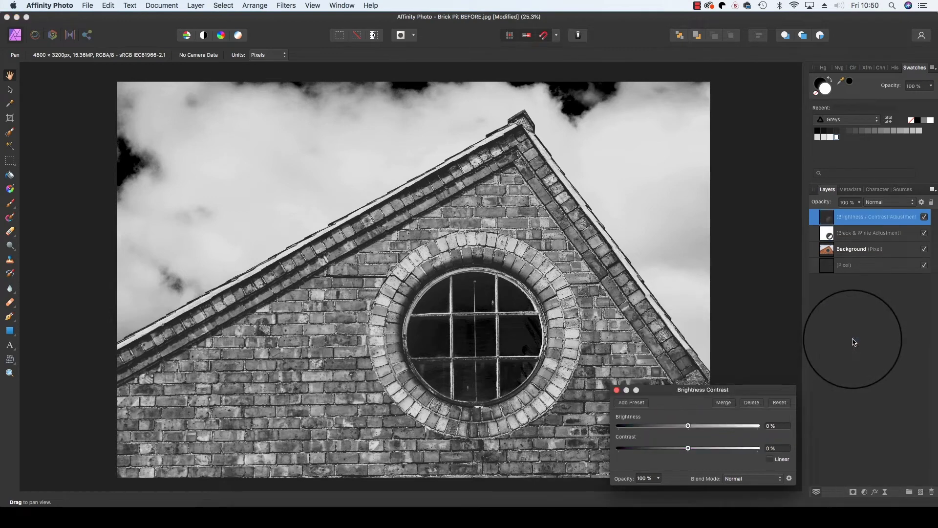
drag(688, 425, 700, 449)
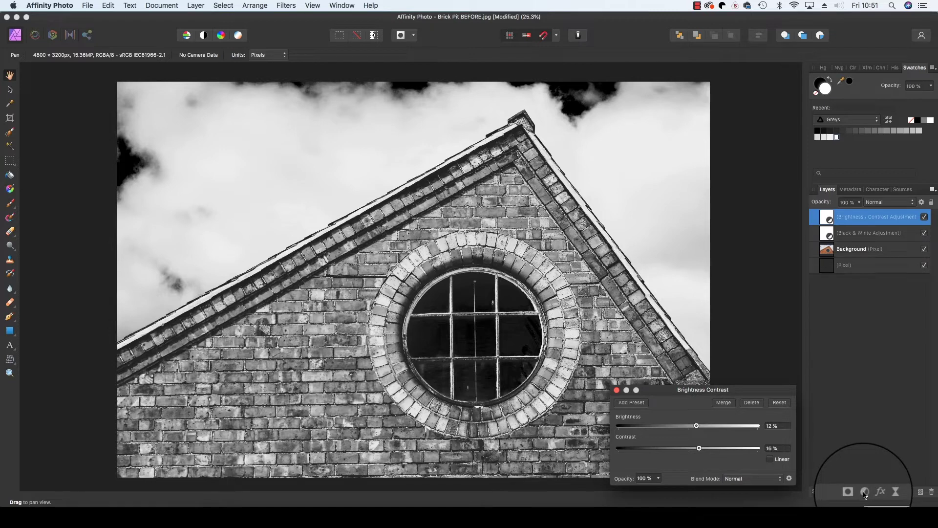
click(864, 492)
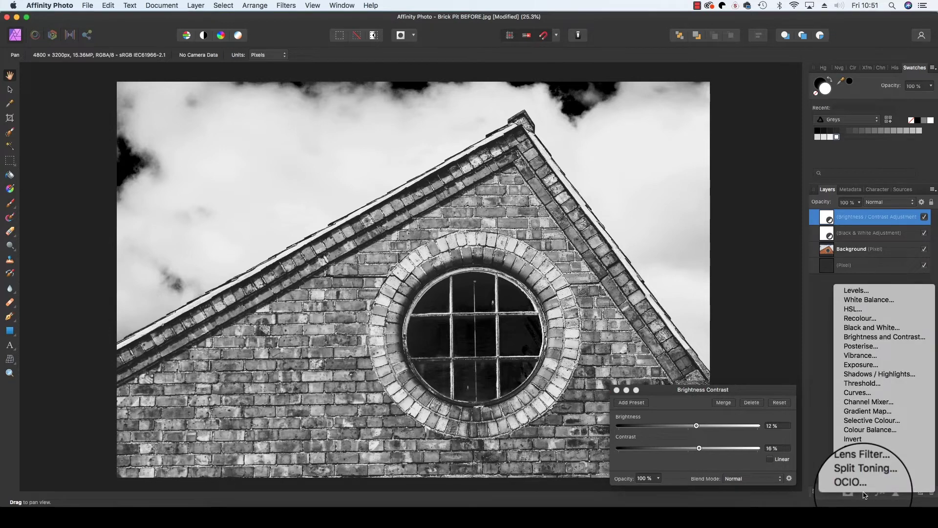
- Add an orange Lens Filter adjustment with Optical Density raised to 87%
click(876, 467)
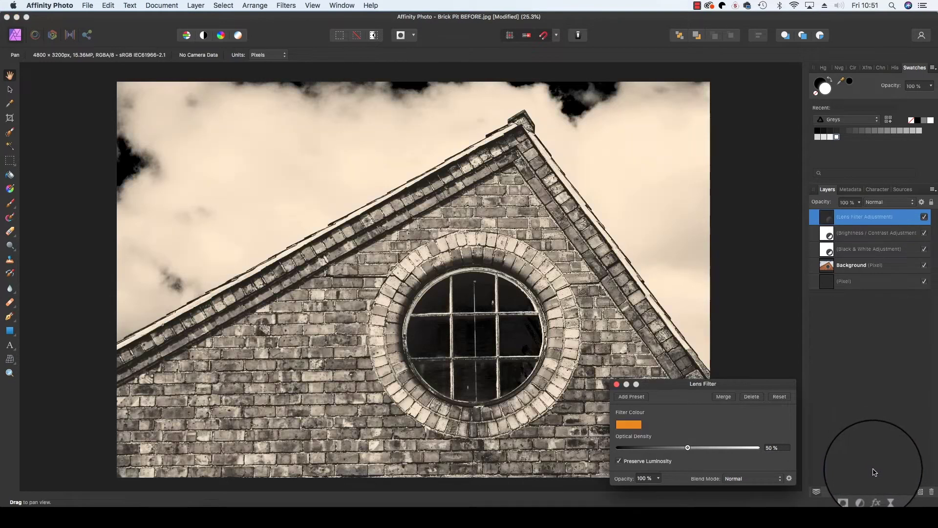
click(640, 426)
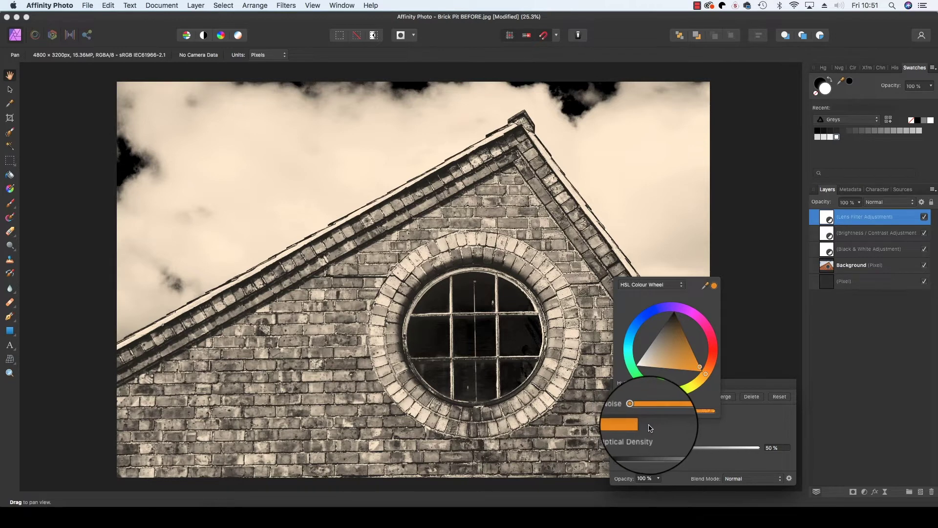
click(655, 430)
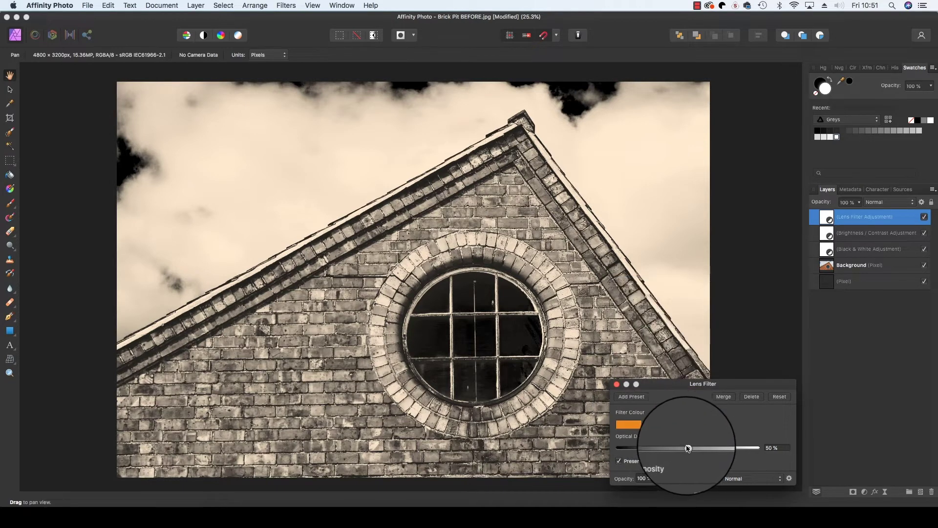
drag(689, 448, 739, 447)
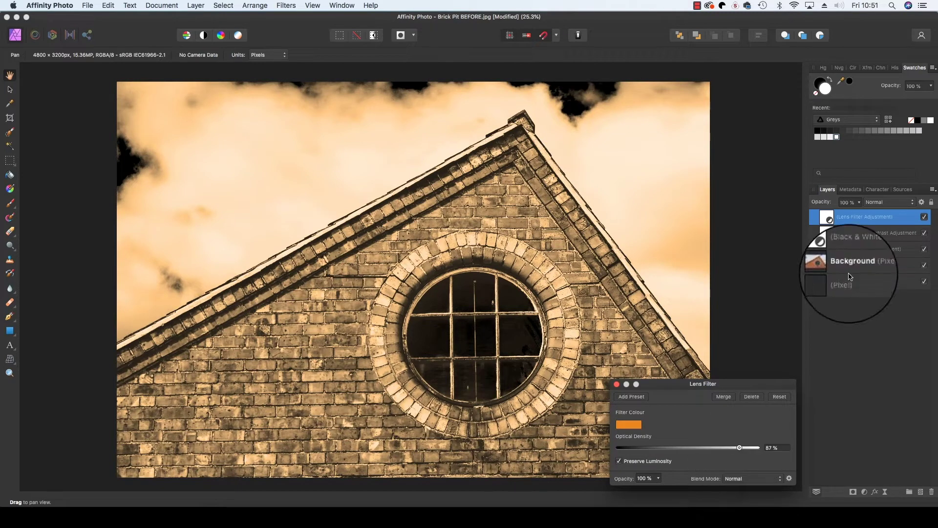
- Set the lens filter's blend mode to Soft Light, compare it on and off, then close its settings
click(882, 206)
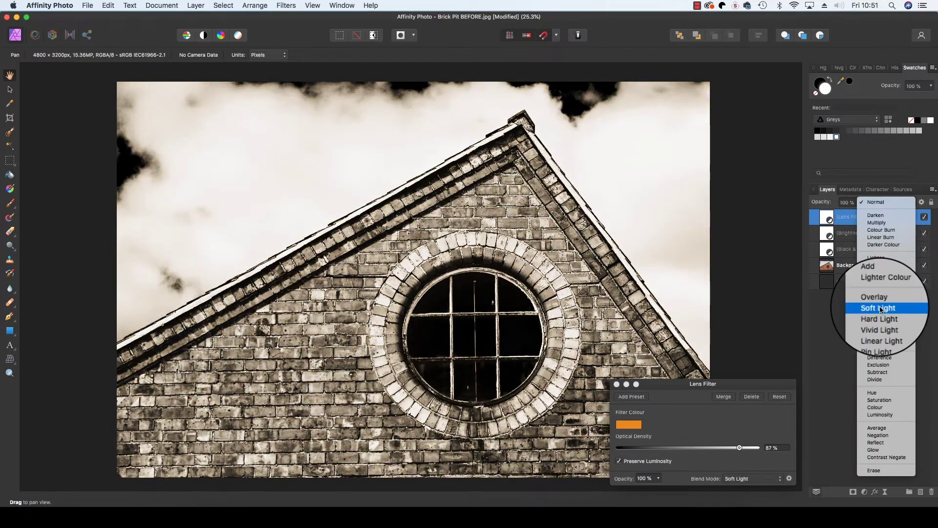
click(879, 306)
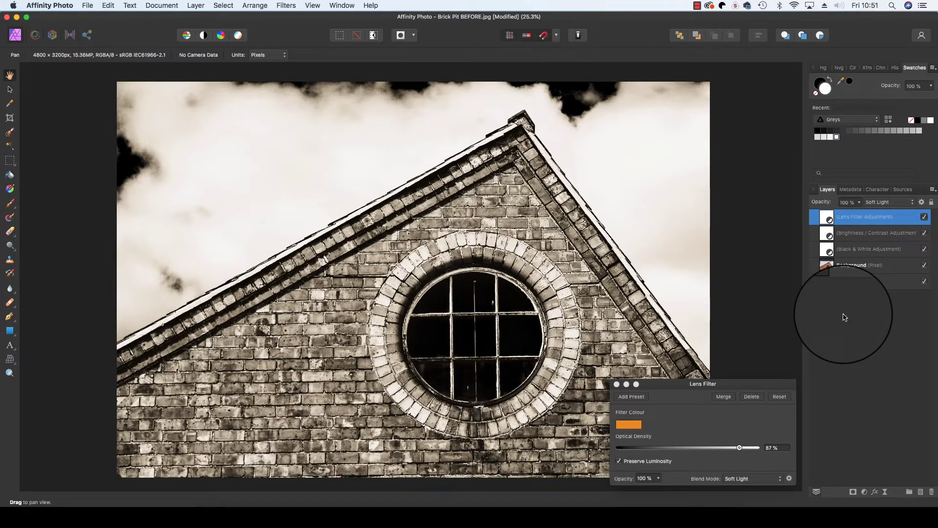
click(924, 217)
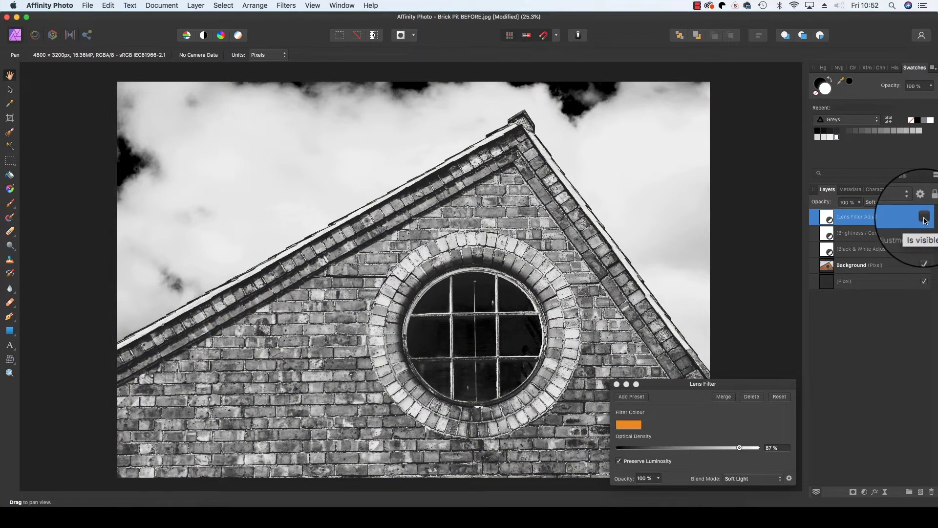
click(924, 217)
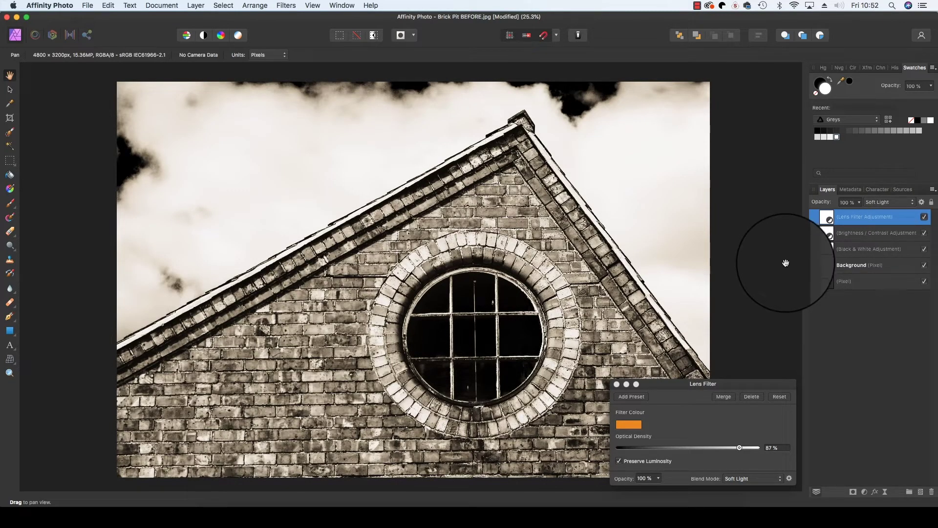
key(Escape)
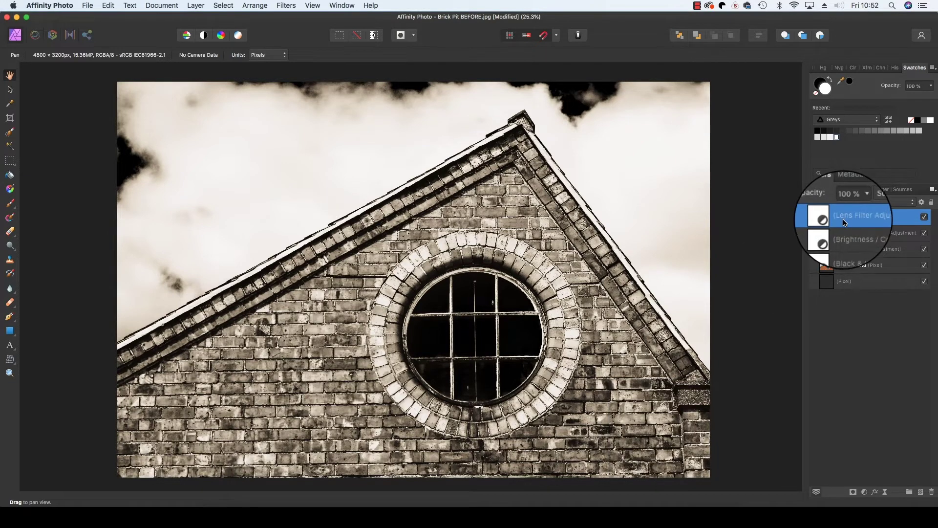
- Scale the Background photo down with the Move Tool and snap it to the canvas centre, leaving margins
click(850, 266)
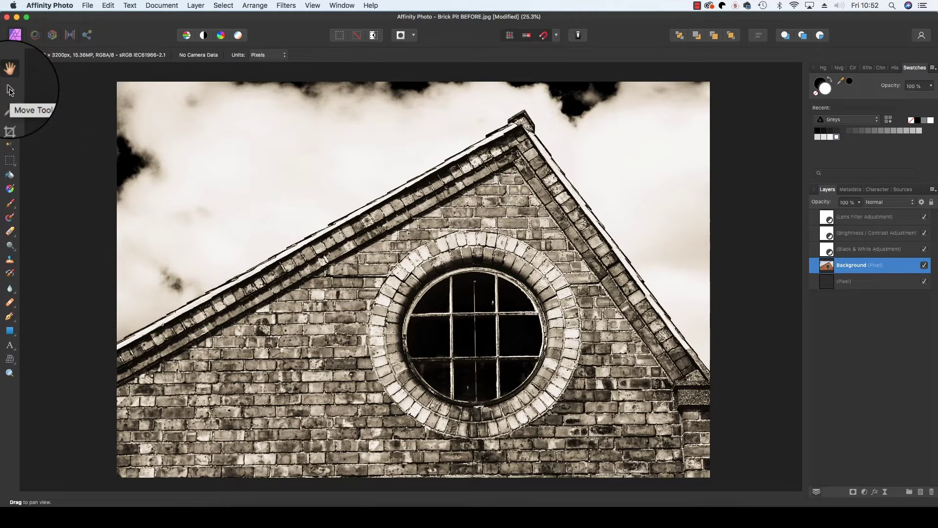
click(10, 91)
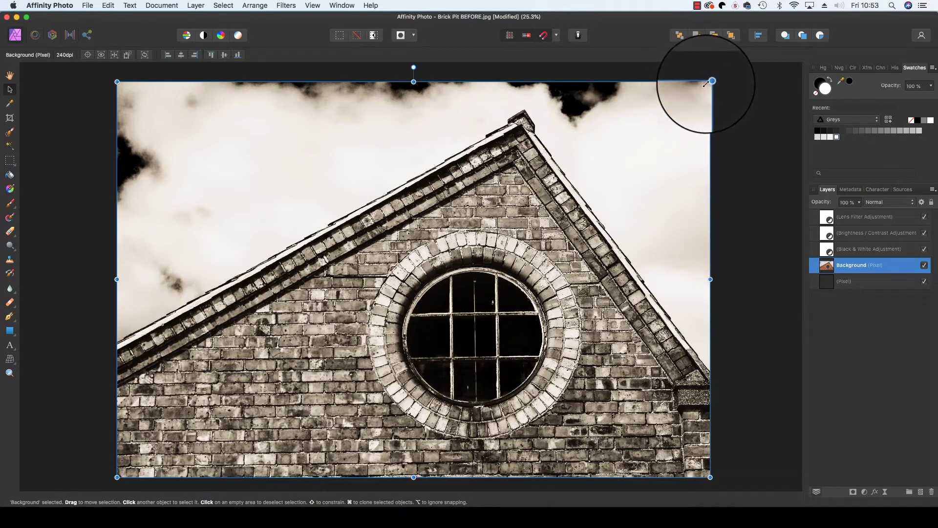
drag(711, 82, 685, 98)
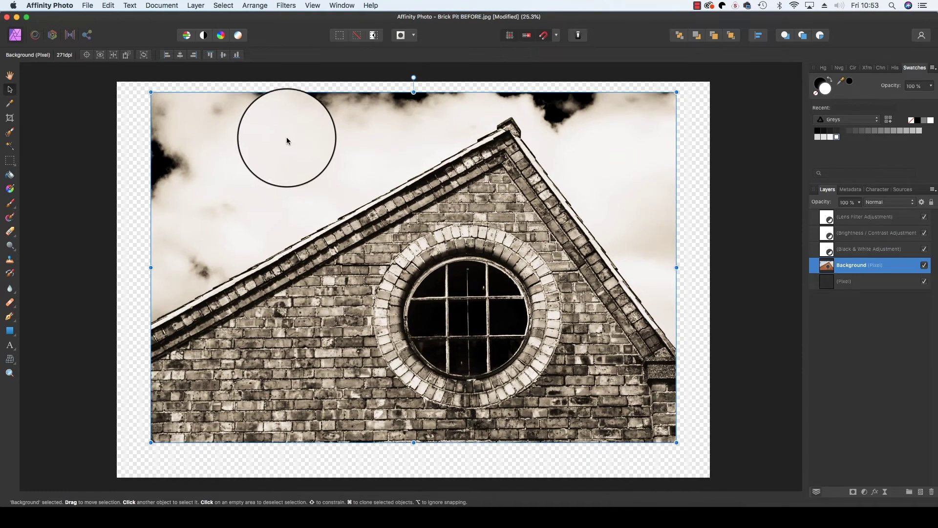
drag(348, 154, 348, 154)
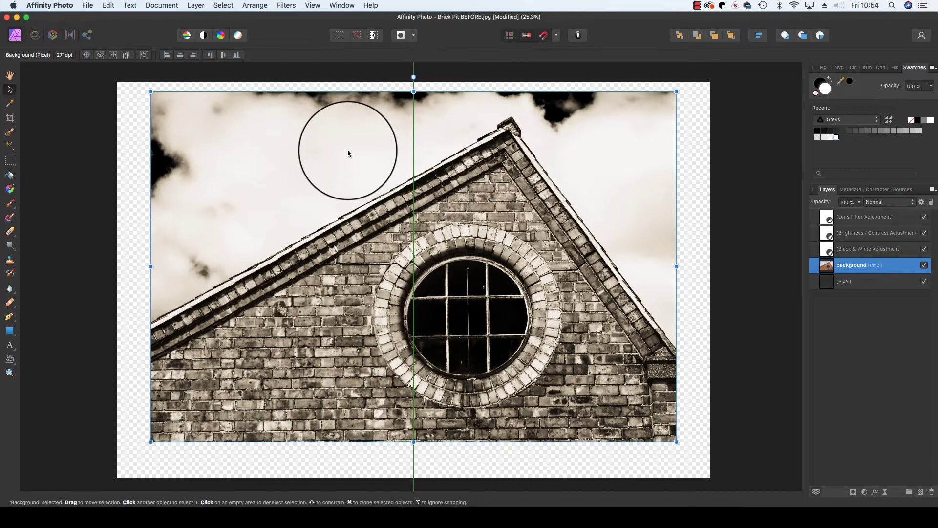
drag(348, 154, 347, 154)
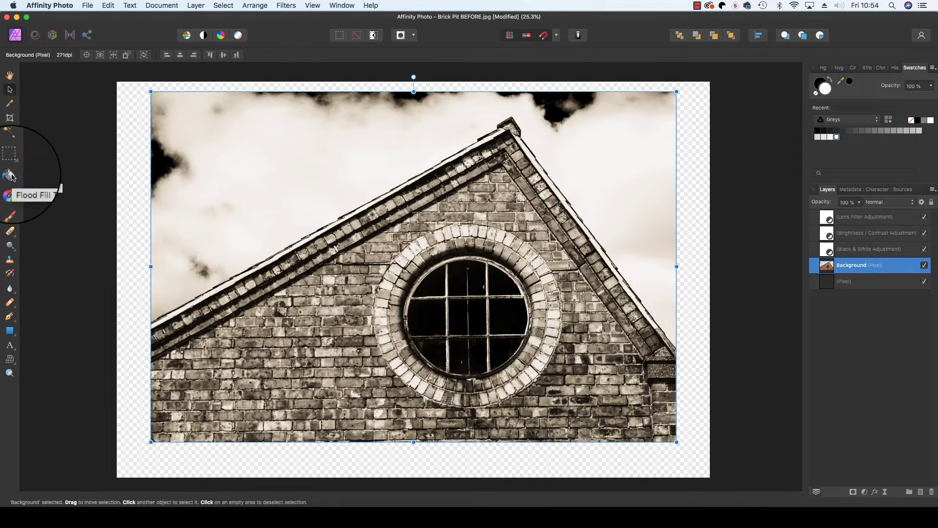
- Flood-fill the transparent margin around the photo with white
click(10, 176)
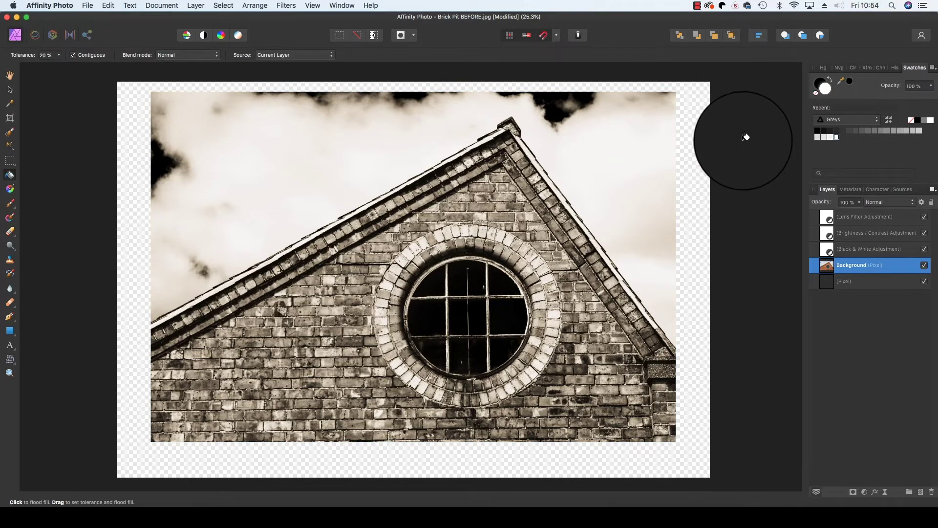
click(696, 148)
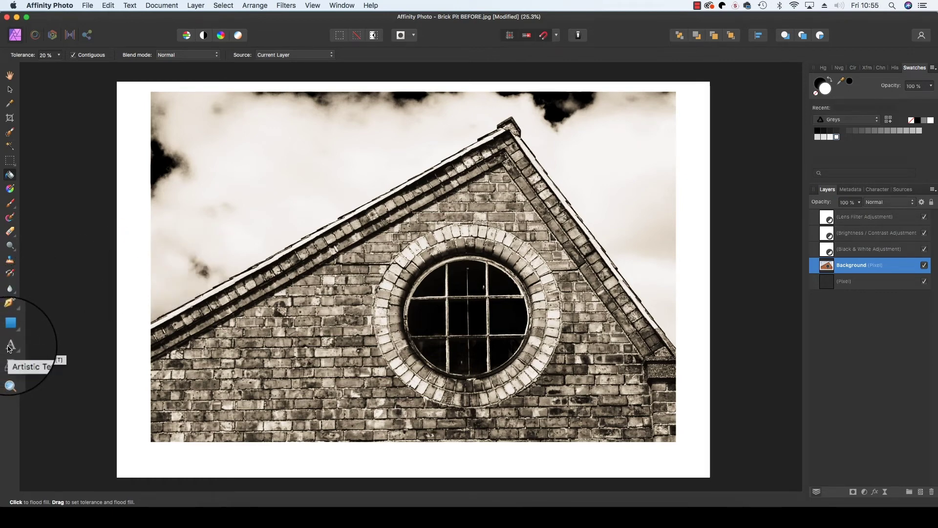
- Type the caption 'Brick building (2019) - ' plus the photographer's name in the bottom border, then select it
click(8, 348)
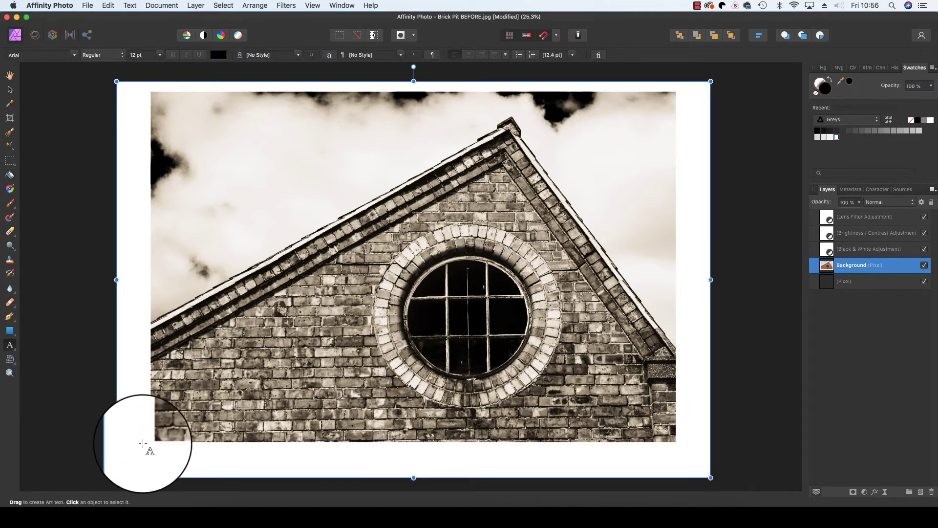
drag(144, 445, 218, 467)
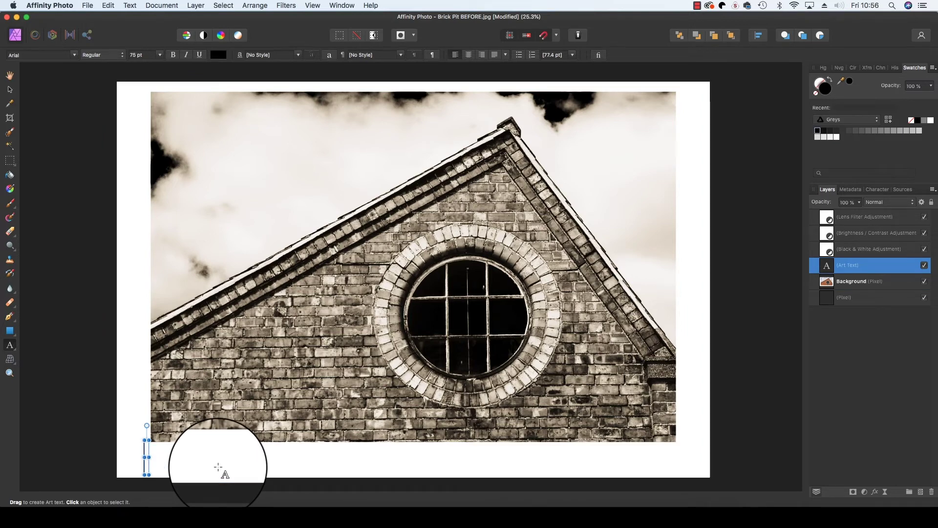
text(Brick )
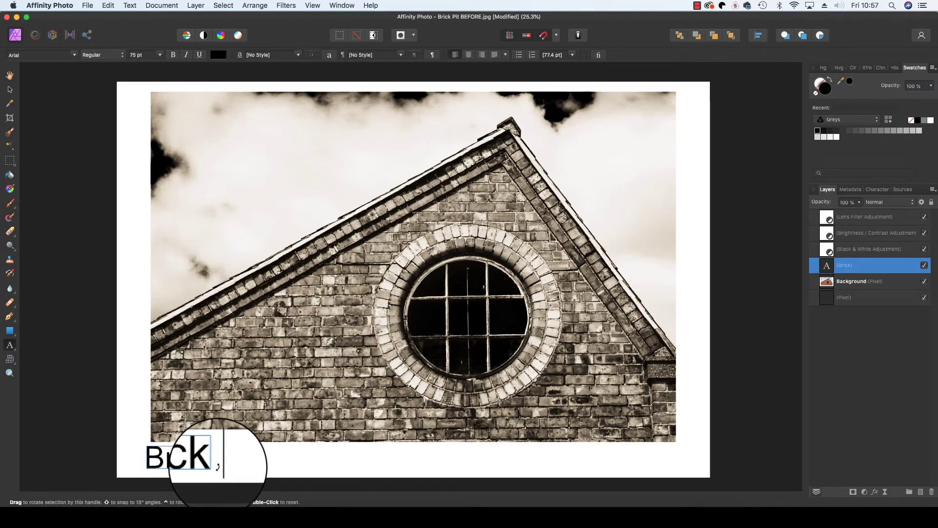
text(building)
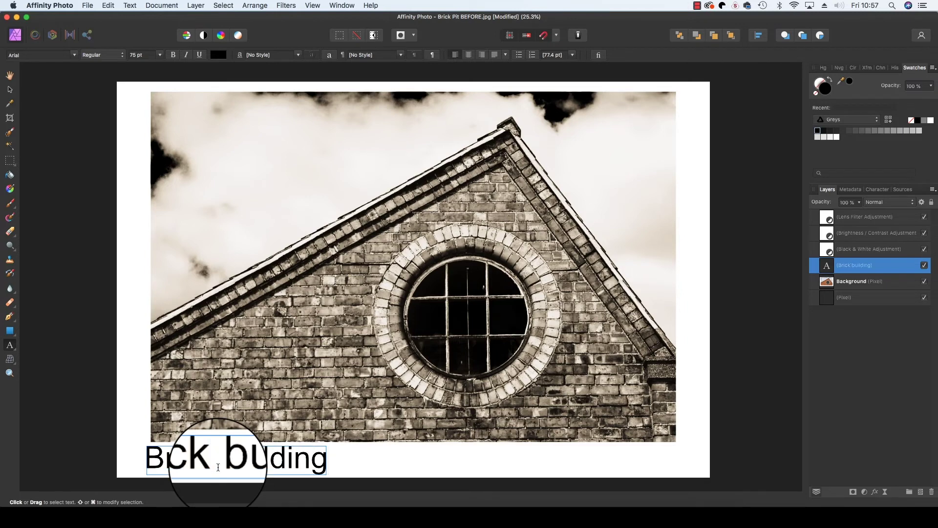
text( (2019)
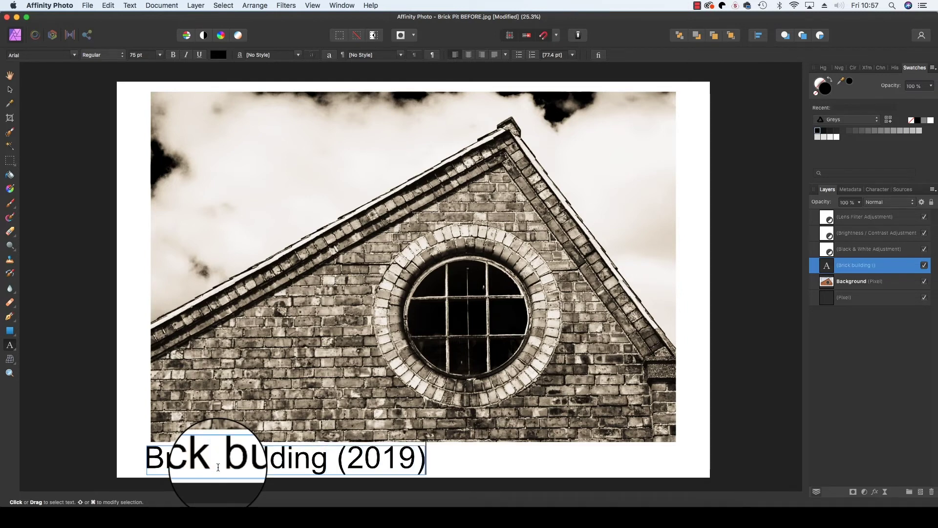
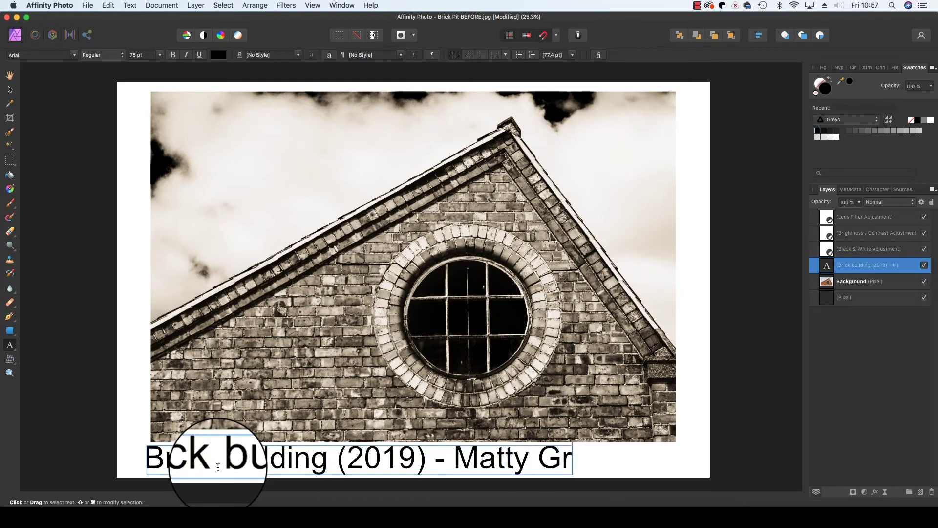
triple_click(147, 459)
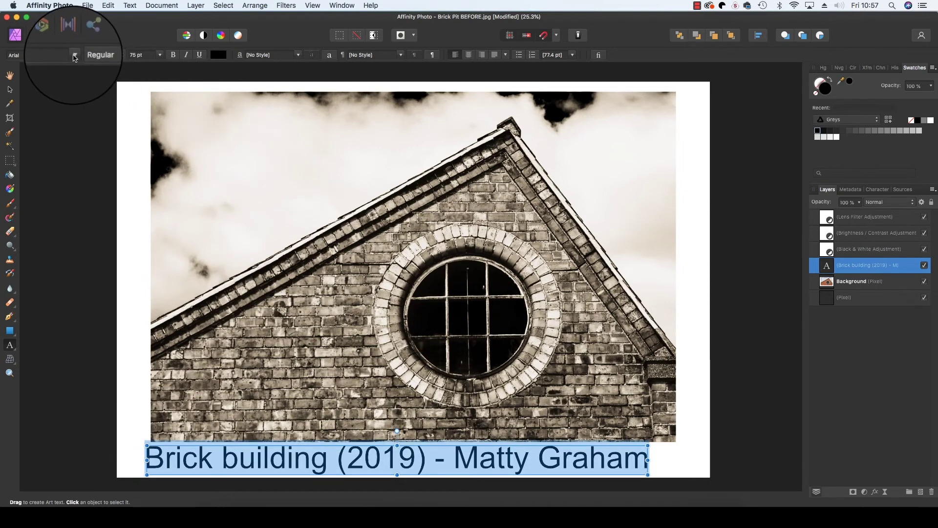
click(54, 55)
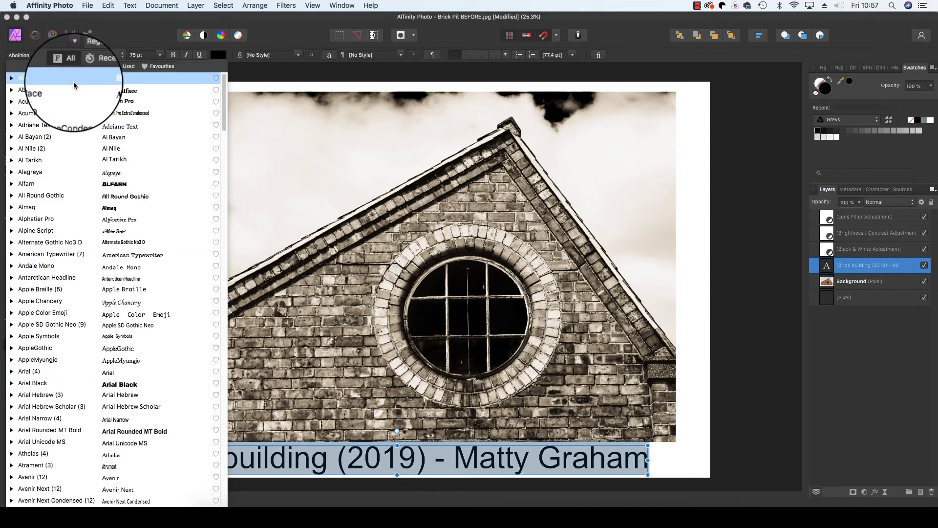
- Set the caption to Acumin Pro ExtraCondensed Semibold at 89 pt
click(78, 113)
click(137, 55)
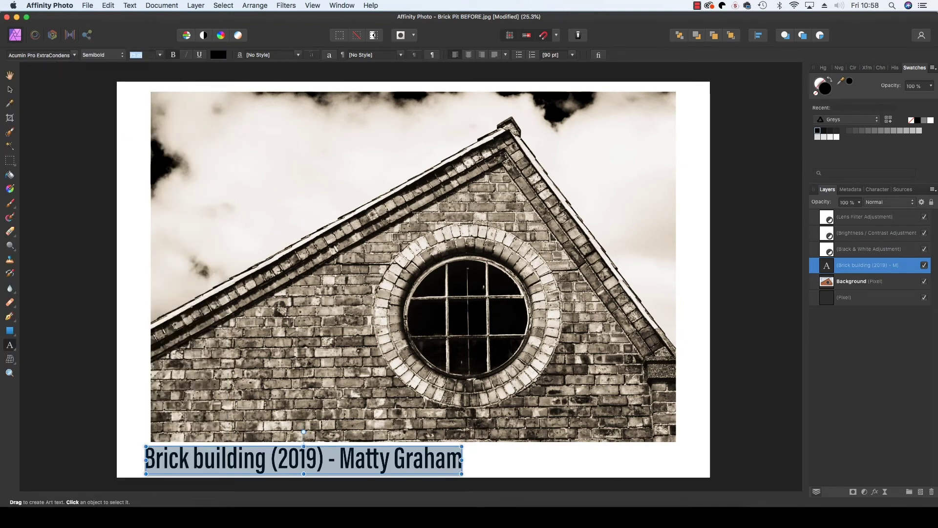
text(89)
key(Return)
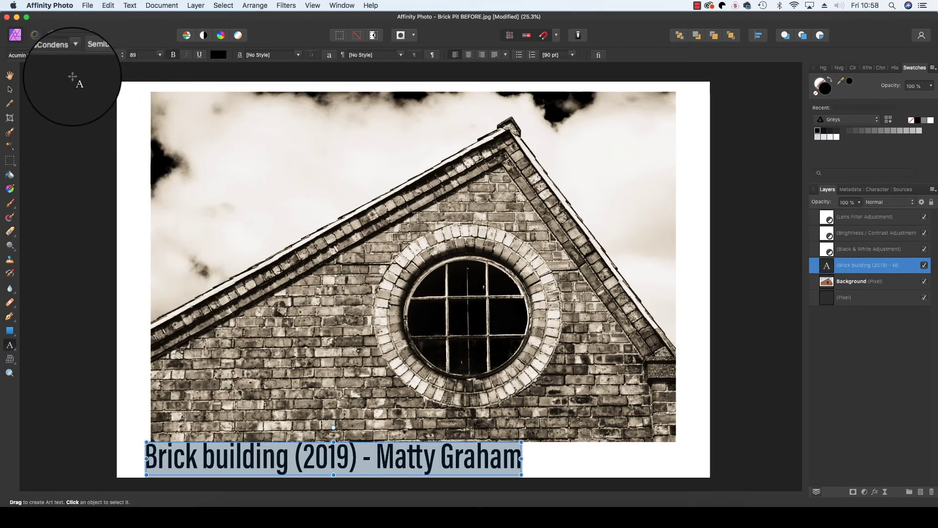
key(Escape)
- Centre the caption under the photo, deselect it, and open File > Export
drag(299, 456, 376, 461)
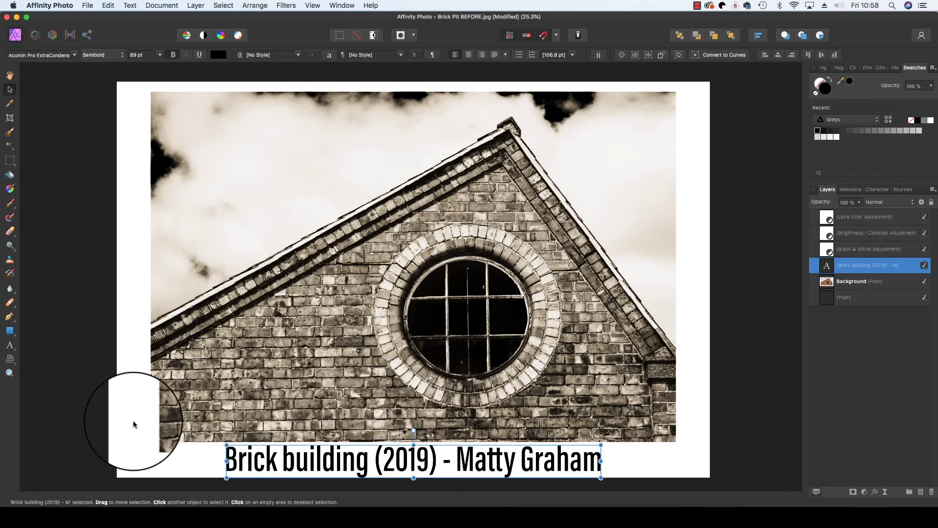
click(111, 411)
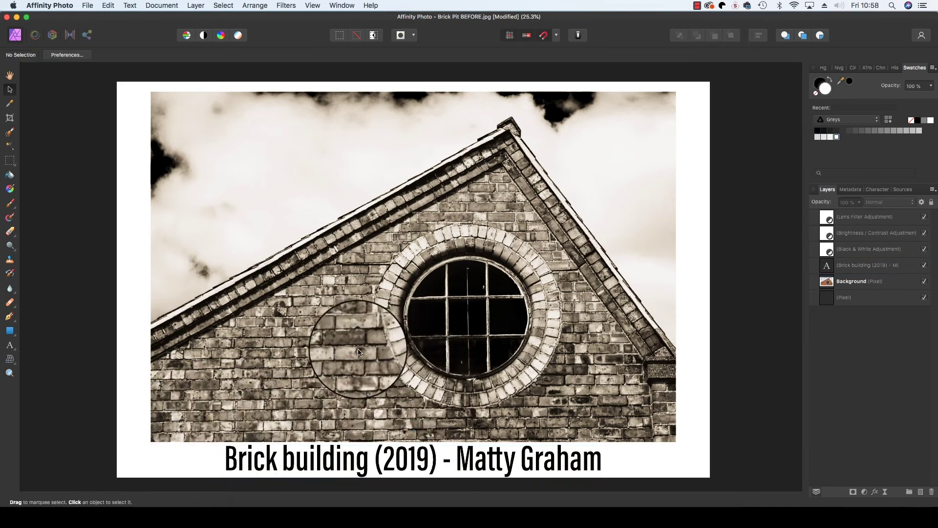
click(87, 5)
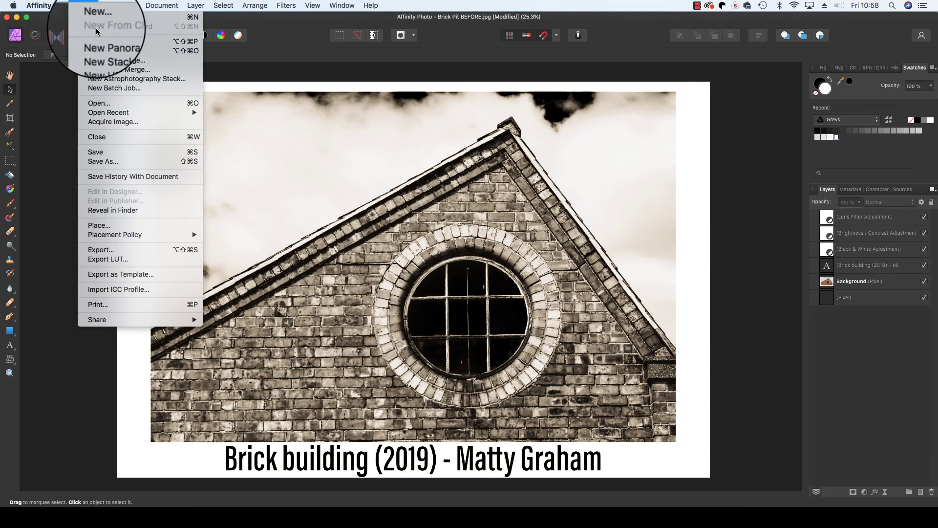
click(117, 251)
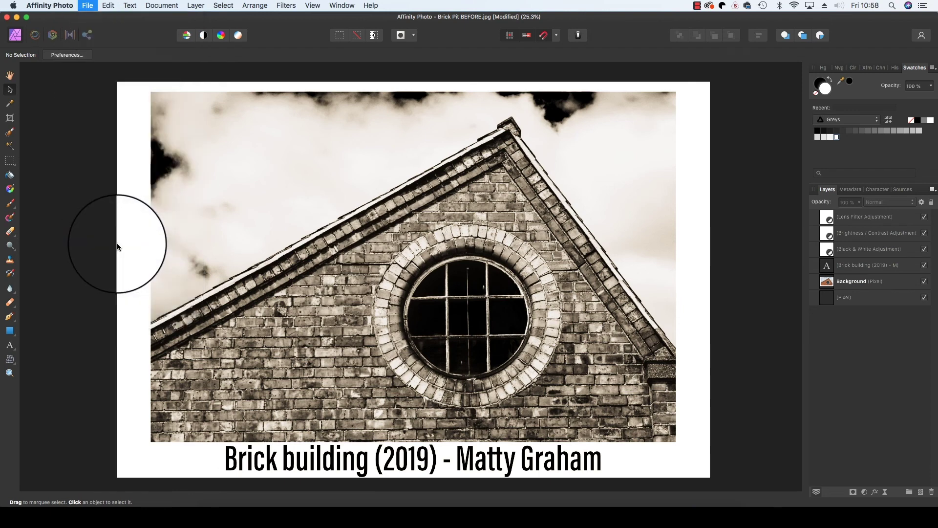